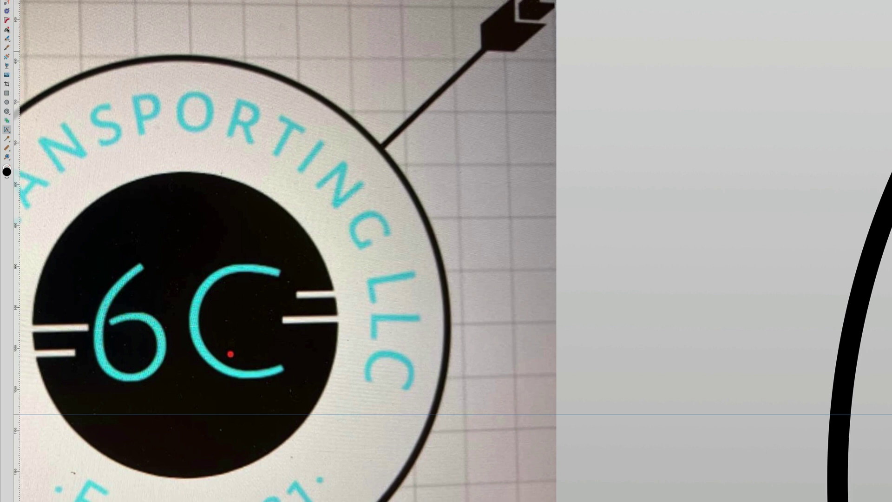
- Trace the large 6 in the reference image with the Pen tool as an open path
left_click(6, 30)
left_click(139, 267)
left_click_drag(106, 370, 134, 433)
left_click(163, 353)
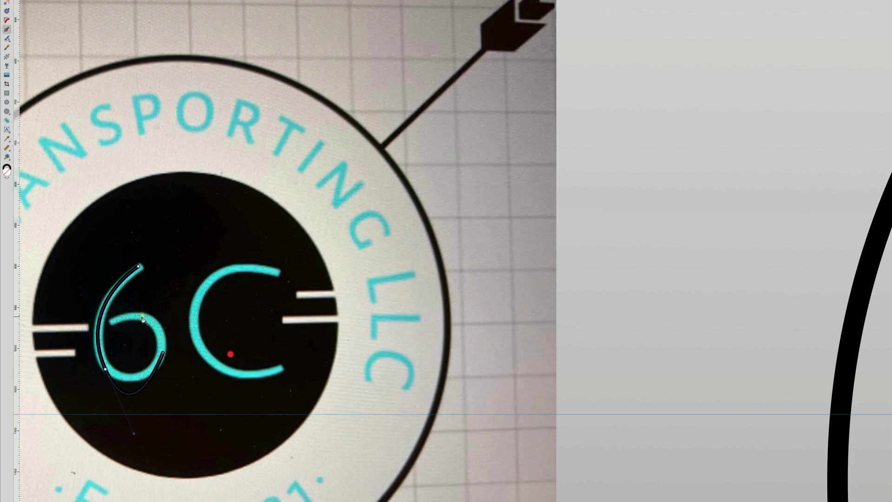
left_click(142, 319)
key("Escape")
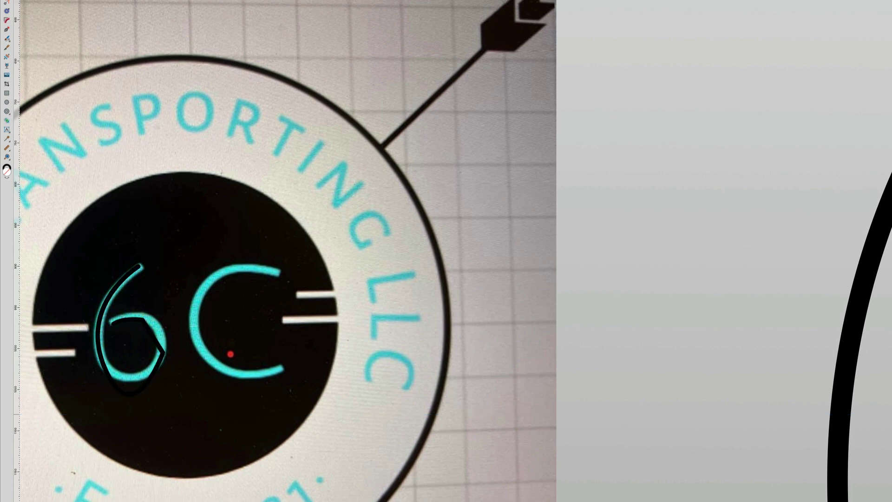
- Remove the fill from the traced 6 and give it a magenta stroke
key("v")
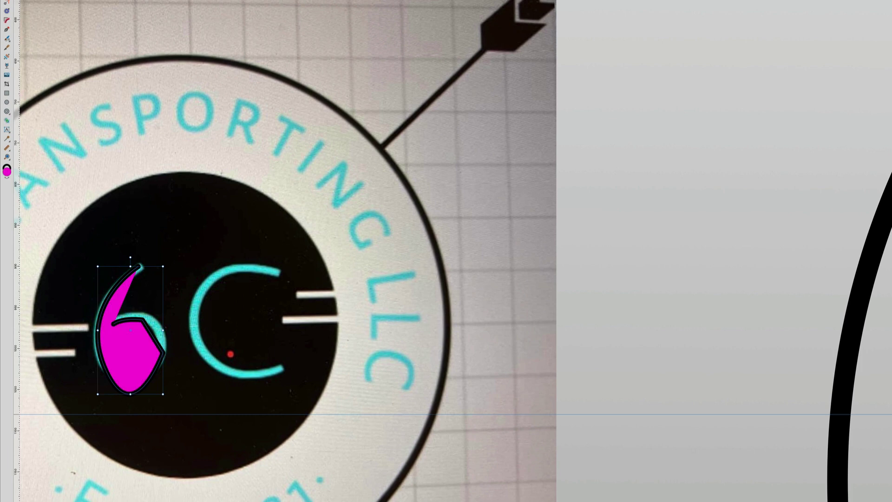
key("slash")
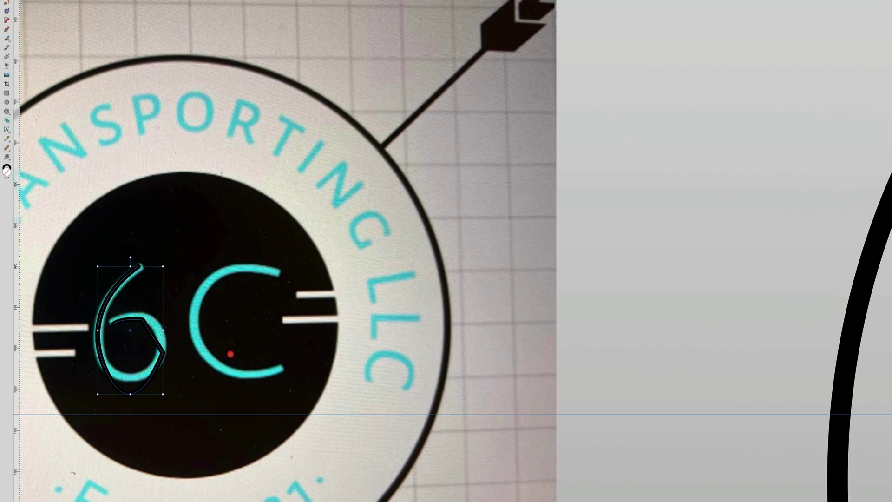
key("x")
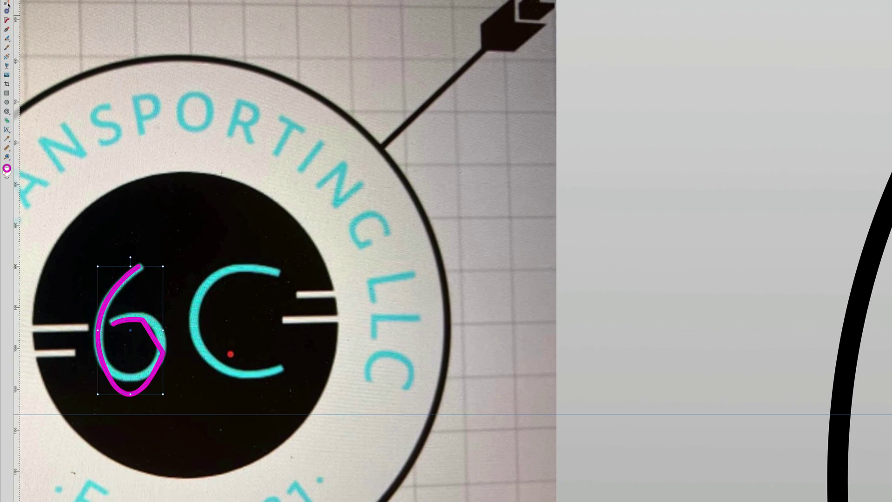
- Smooth the nodes and bend the segments of the traced 6 to follow the curves of the reference numeral
key("n")
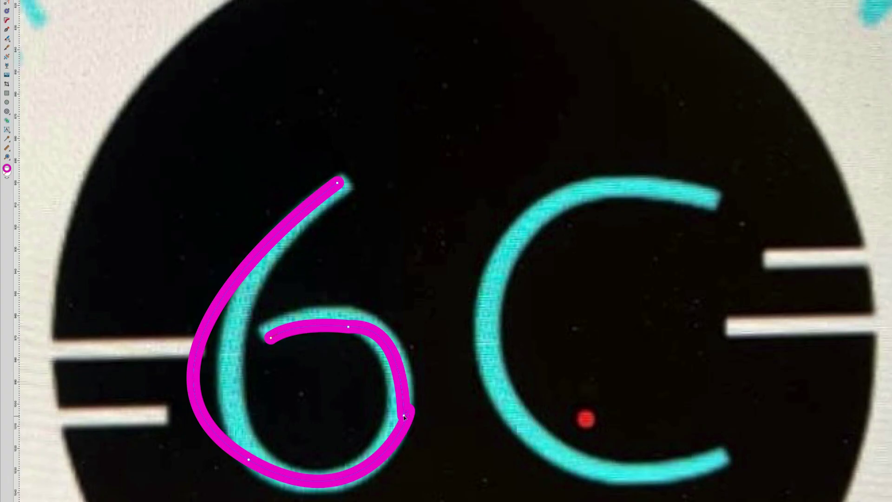
left_click(404, 416)
right_click(405, 417)
left_click(426, 426)
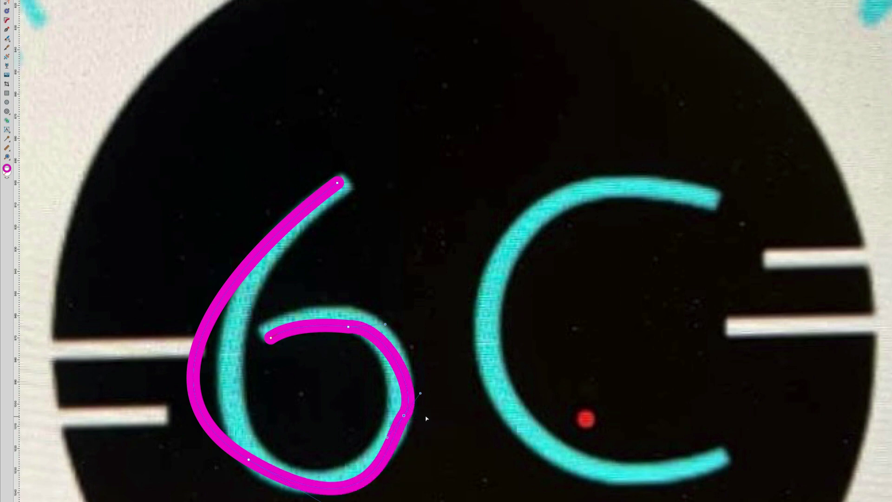
left_click_drag(353, 472, 364, 499)
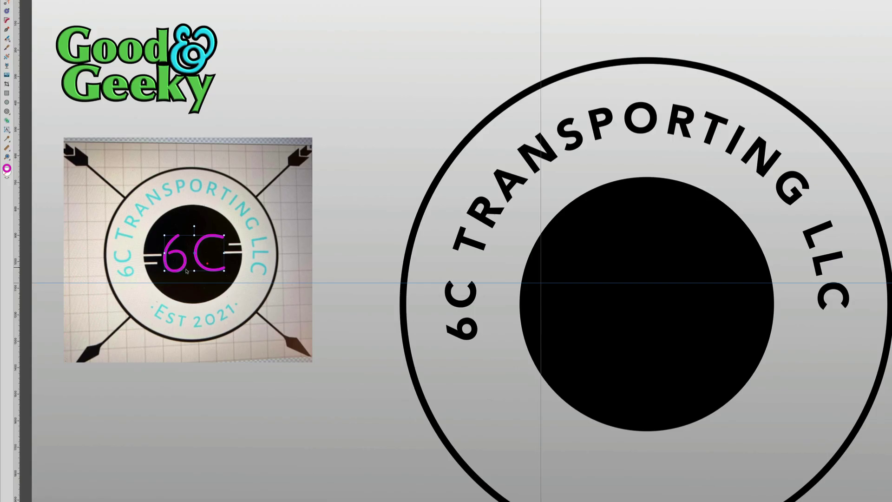
- Move the traced magenta 6 and C onto the black inner circle of the new logo and enlarge them
mouse_move(184, 269)
left_mouse_down()
mouse_move(356, 304)
mouse_move(593, 294)
mouse_move(632, 313)
left_mouse_up()
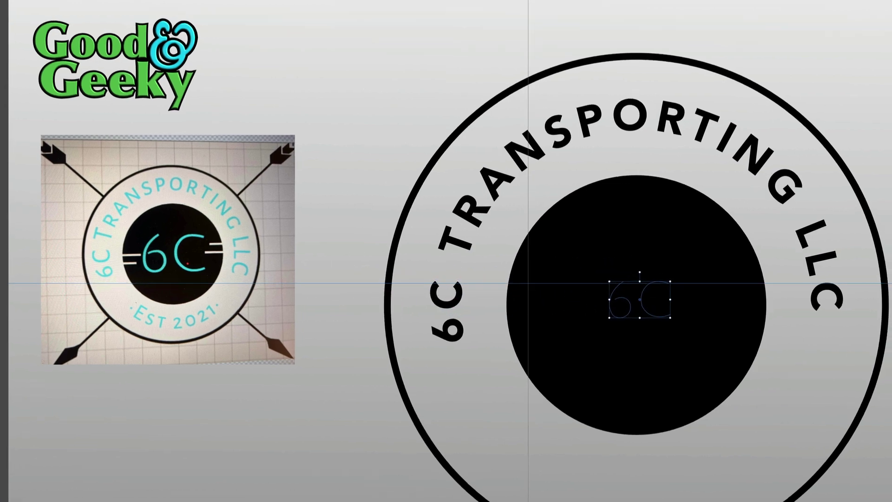
left_click_drag(860, 110, 843, 67)
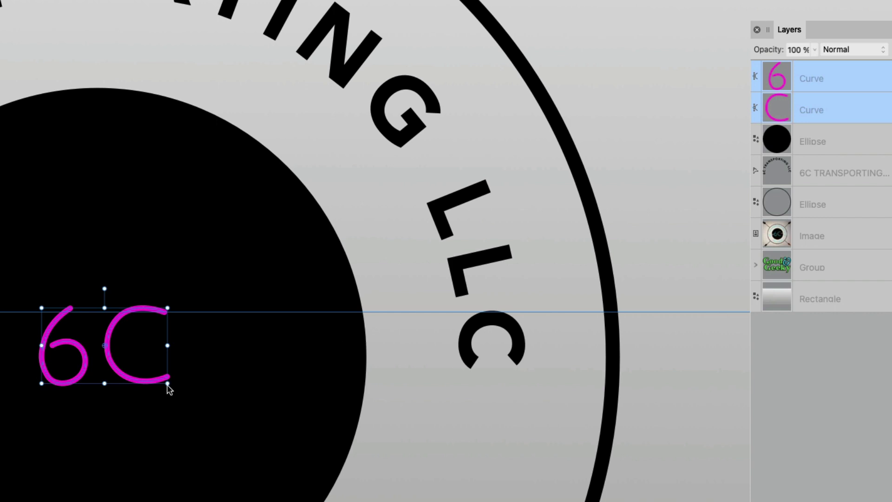
left_click_drag(168, 384, 225, 450)
key("Escape")
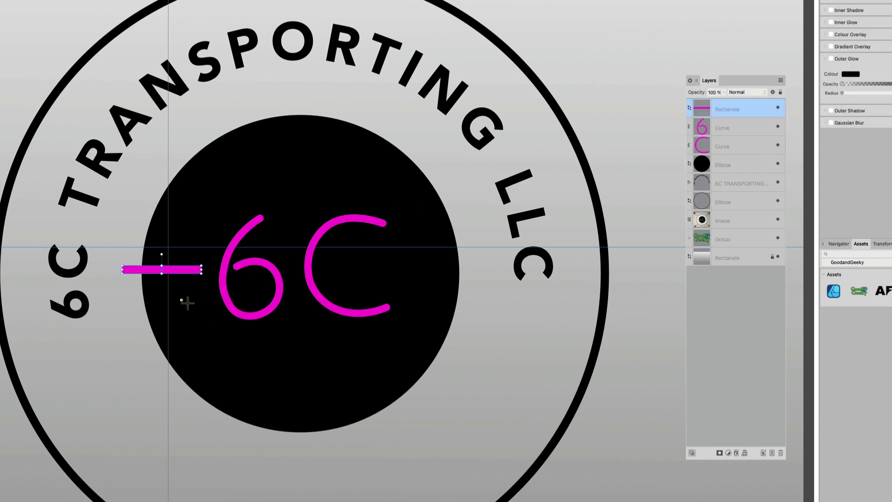
- Duplicate the magenta bar beside the 6 and make a shorter copy below it
left_click_drag(141, 270, 141, 297)
key("super+j")
left_click_drag(69, 312, 69, 315)
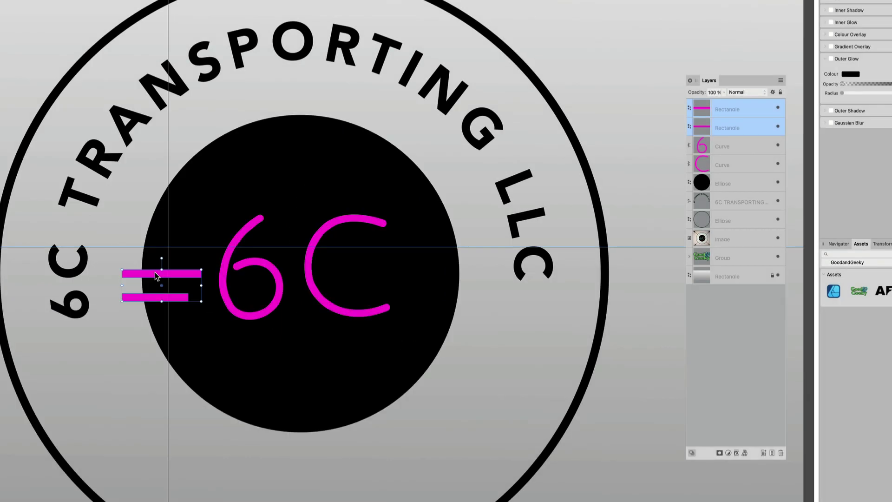
- Duplicate the two bars to the opposite side beside the C, with the shorter bar above the longer one
key("super+j")
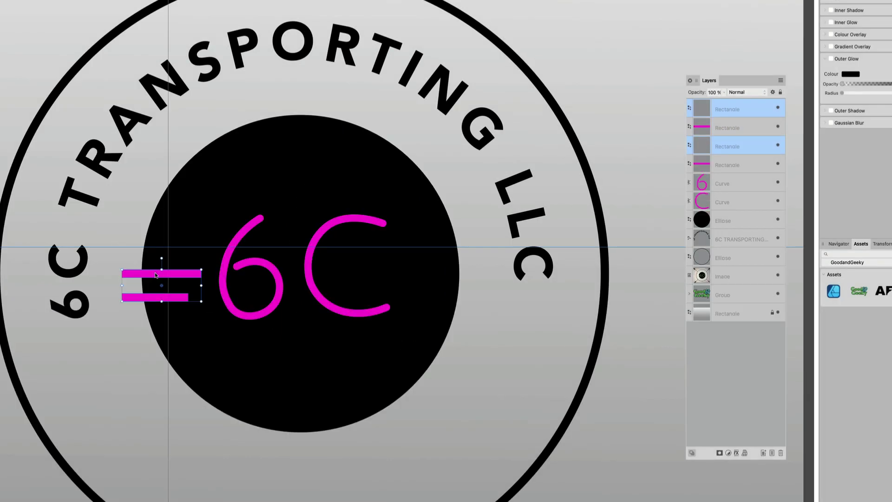
left_click_drag(154, 272, 482, 217)
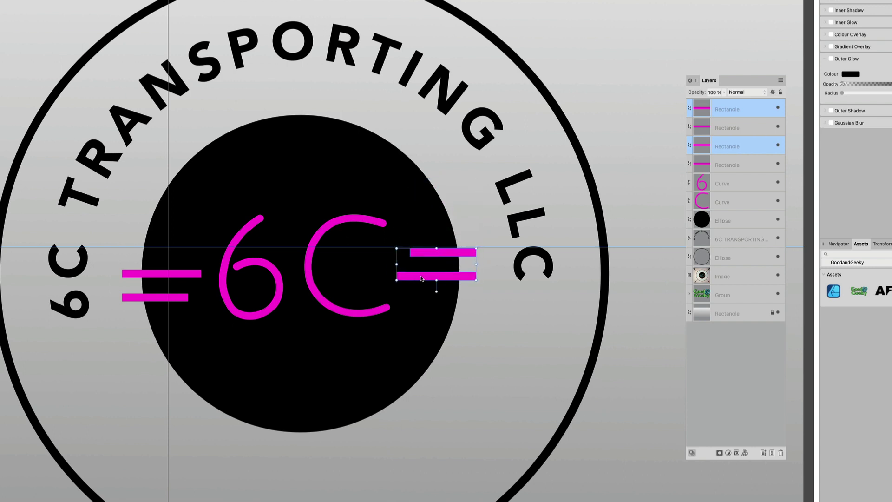
left_click_drag(418, 278, 409, 272)
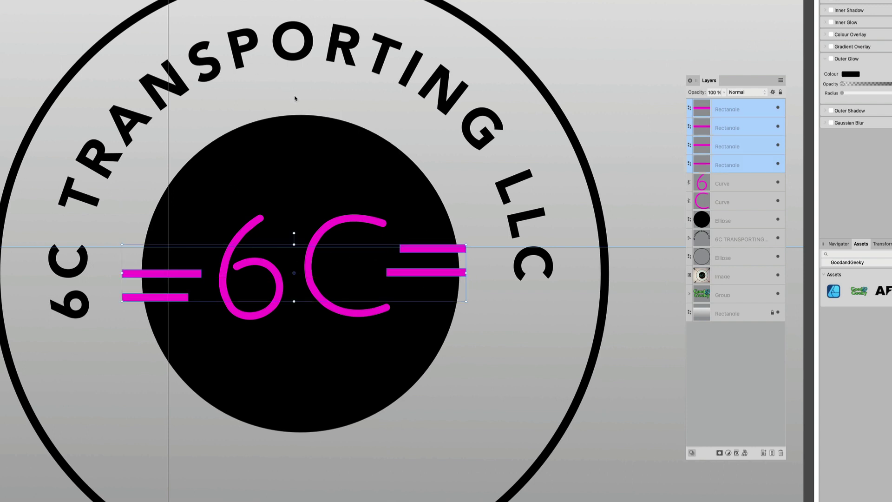
- Subtract the four magenta bars from the black inner circle
left_click(299, 128, "shift")
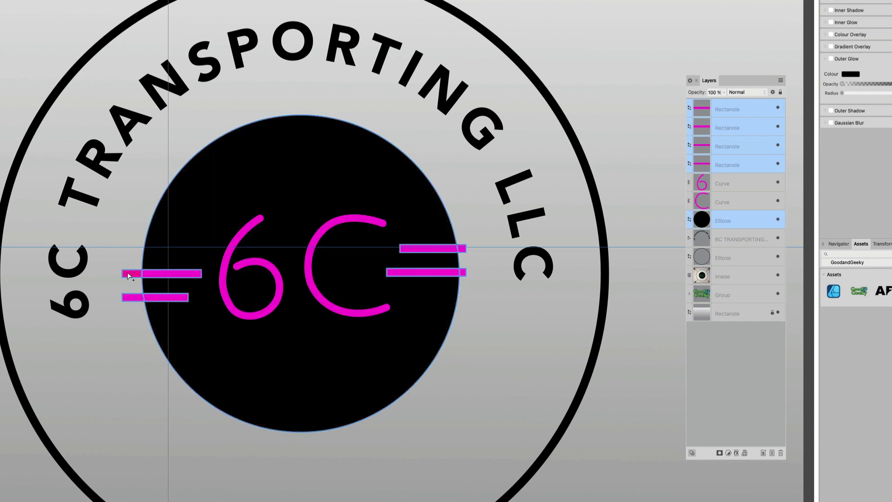
left_click(156, 275)
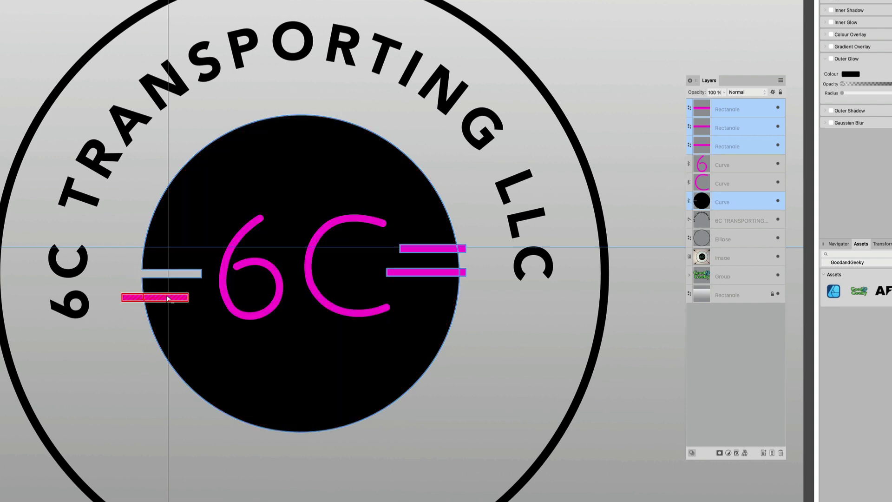
left_click(169, 299)
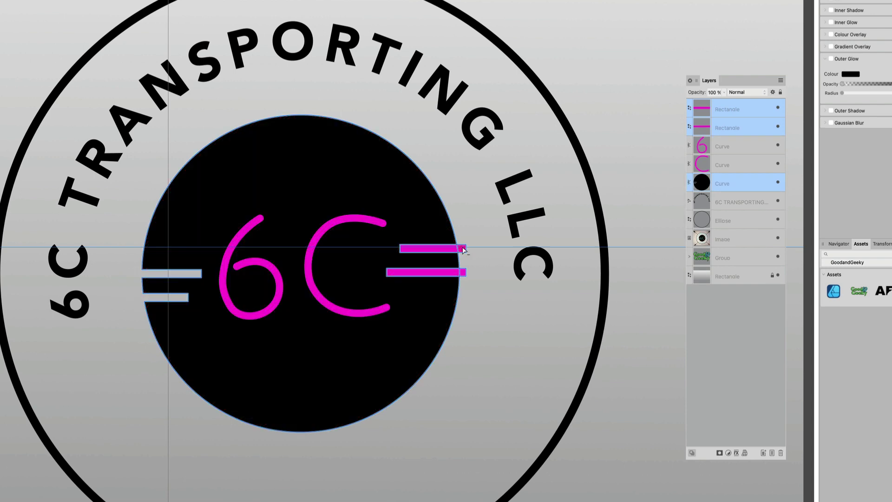
left_click(464, 249)
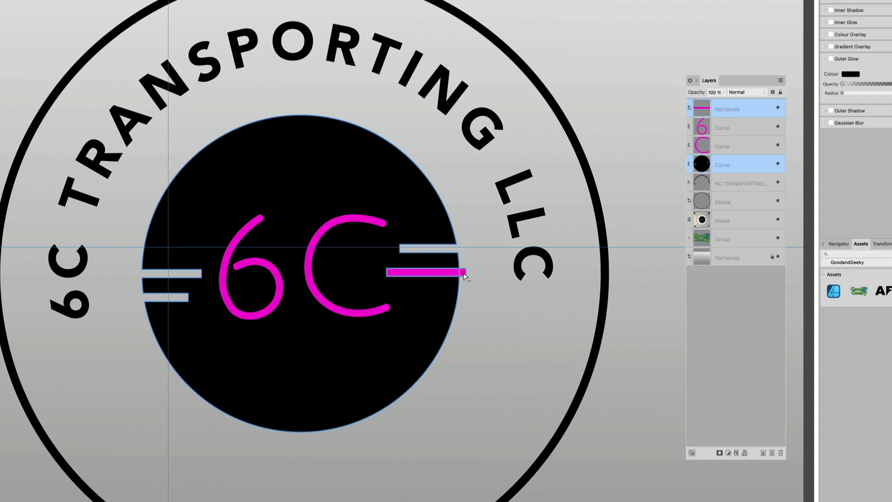
left_click_drag(464, 274, 432, 275)
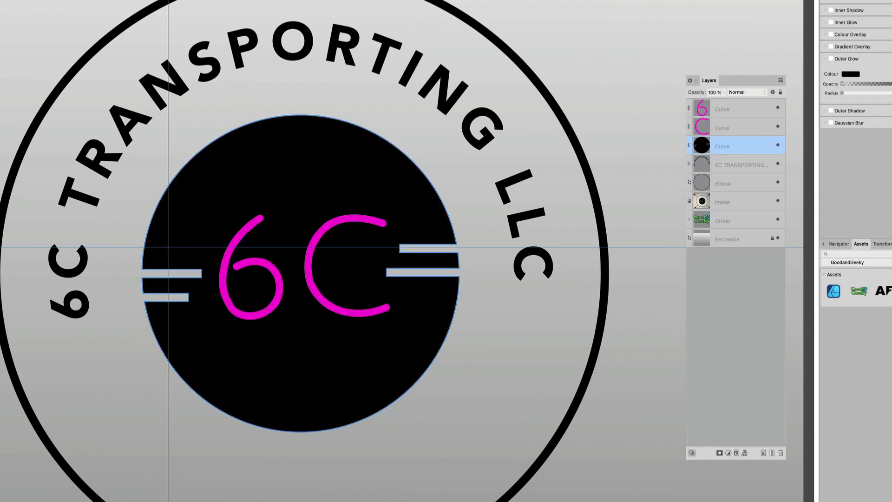
key("v")
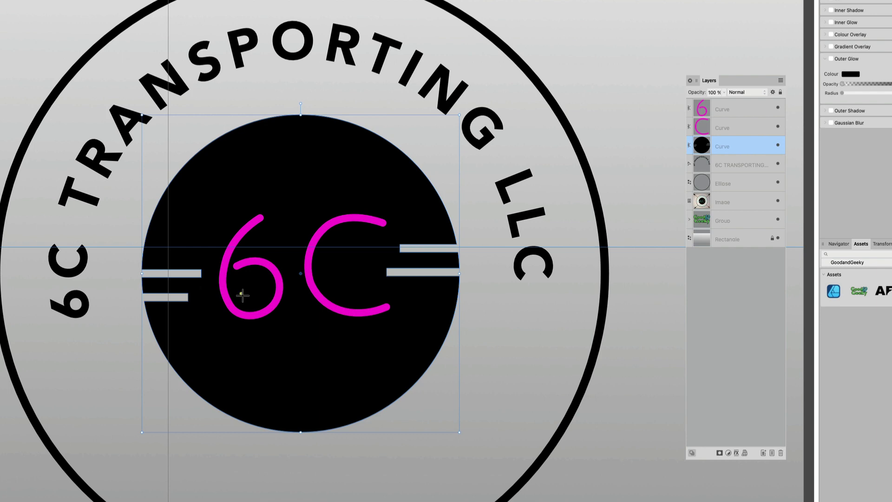
- Draw a new circle, center it on the logo's outer ring, and resize it to serve as a lower text path
left_click_drag(2, 1, 343, 342)
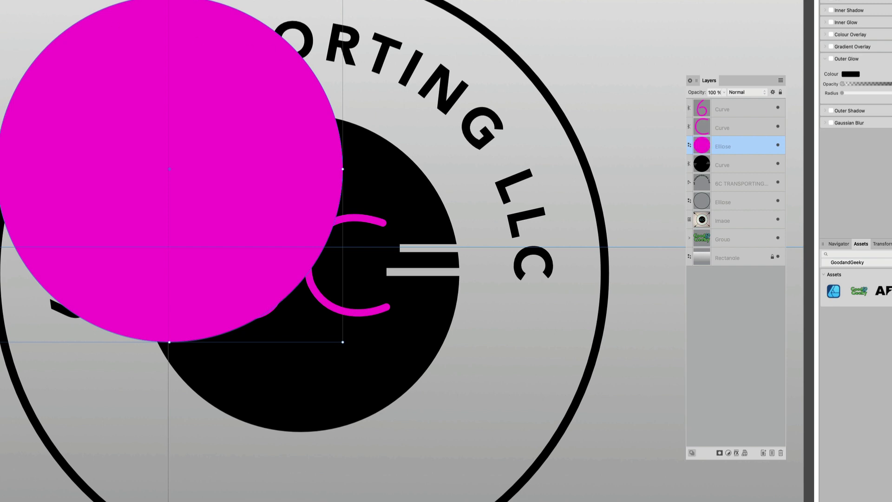
left_click(604, 274, "shift")
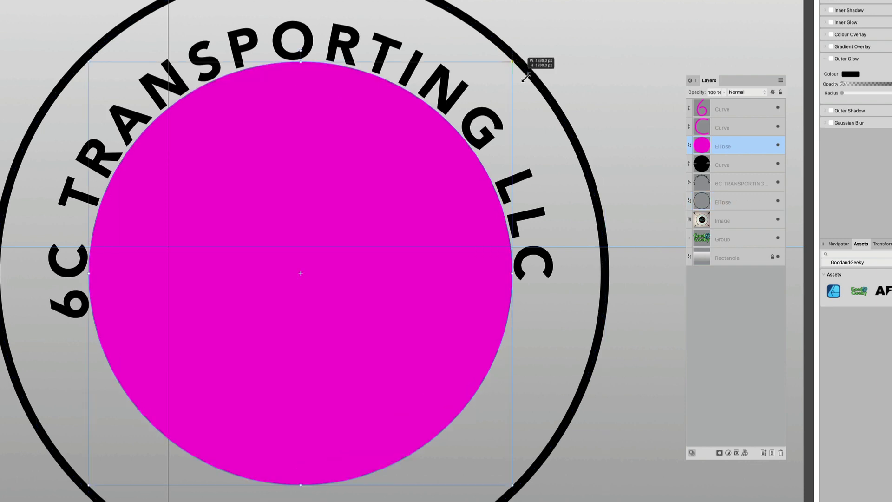
left_click_drag(526, 77, 525, 76)
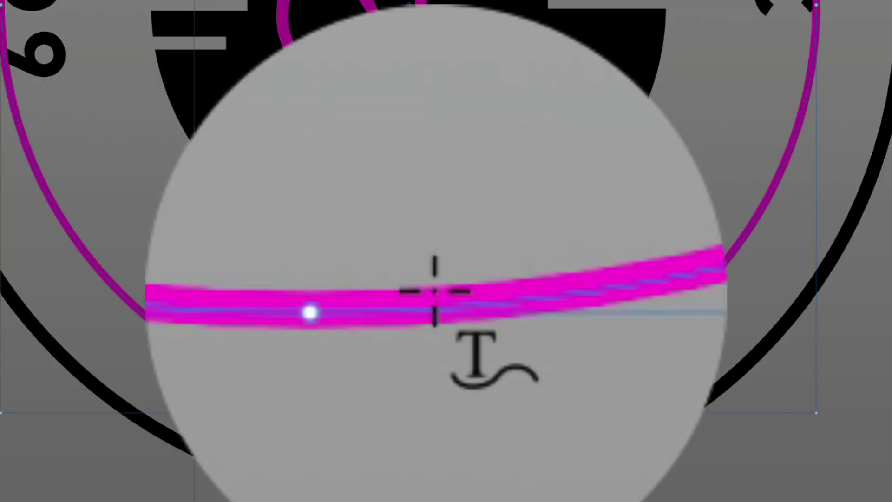
- Convert the new circle into a text path and enter "EST 2012" along its lower arc
left_click(434, 291)
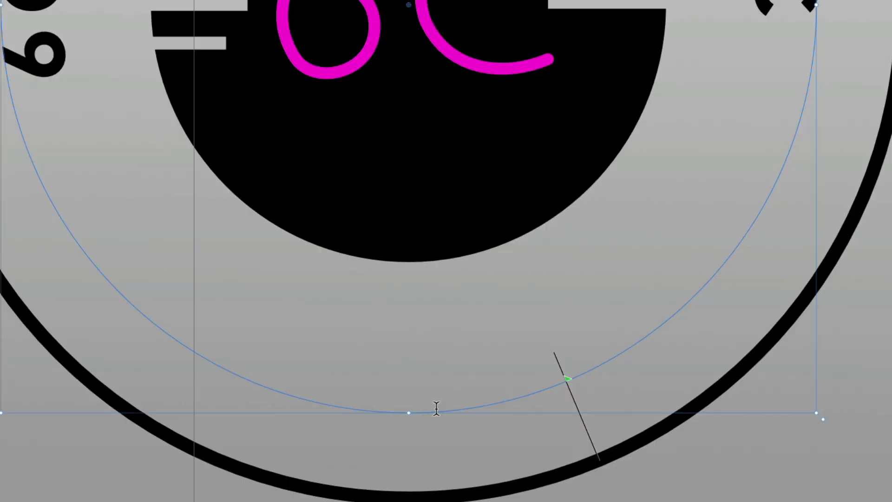
type("EST 2012")
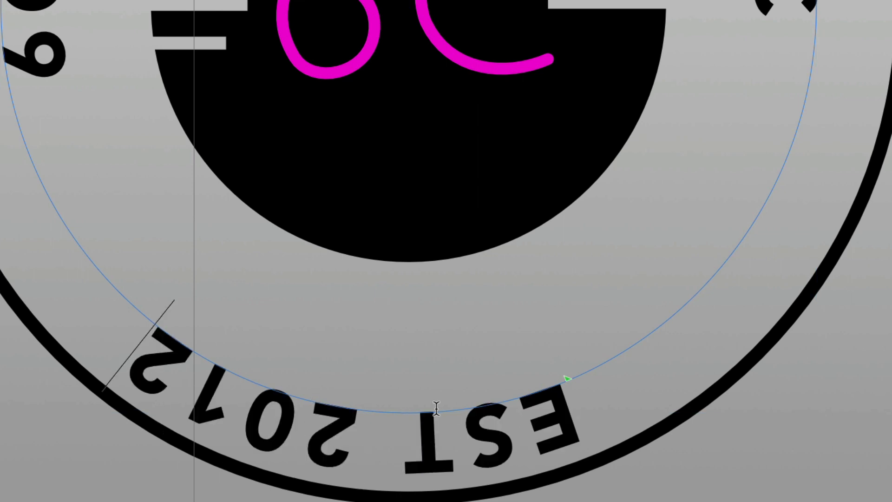
key("Escape")
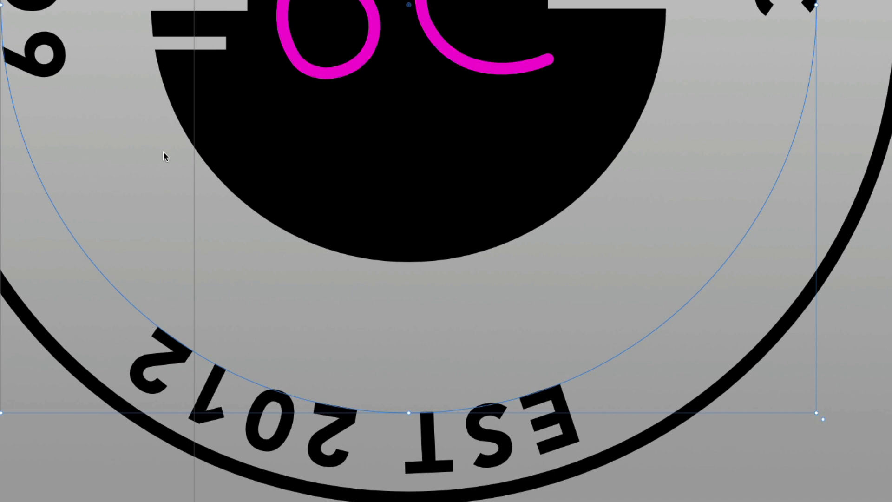
- Reverse the text path so EST 2012 reads upright inside the circle, and shift the text's start point along the arc
left_click(323, 463)
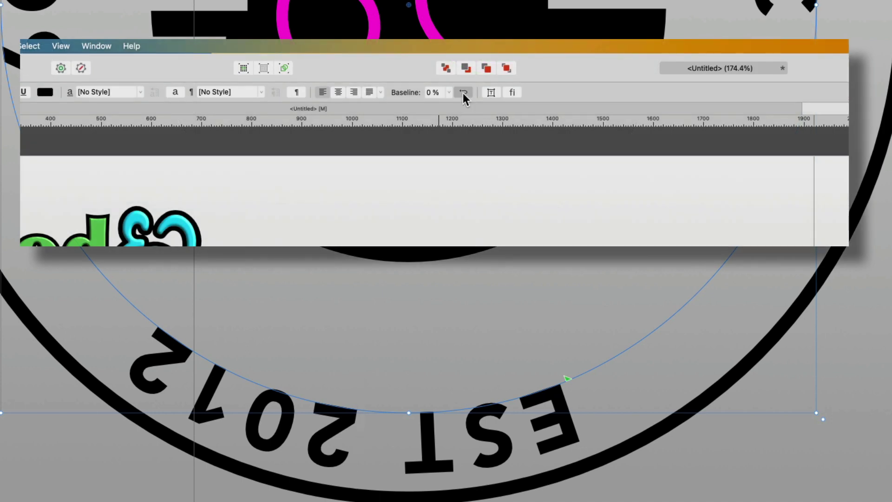
left_click(463, 93)
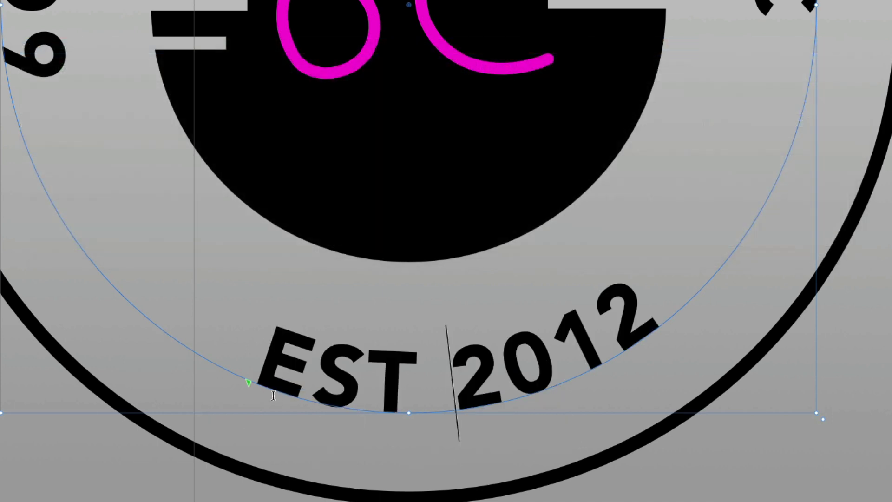
left_click_drag(248, 384, 96, 458)
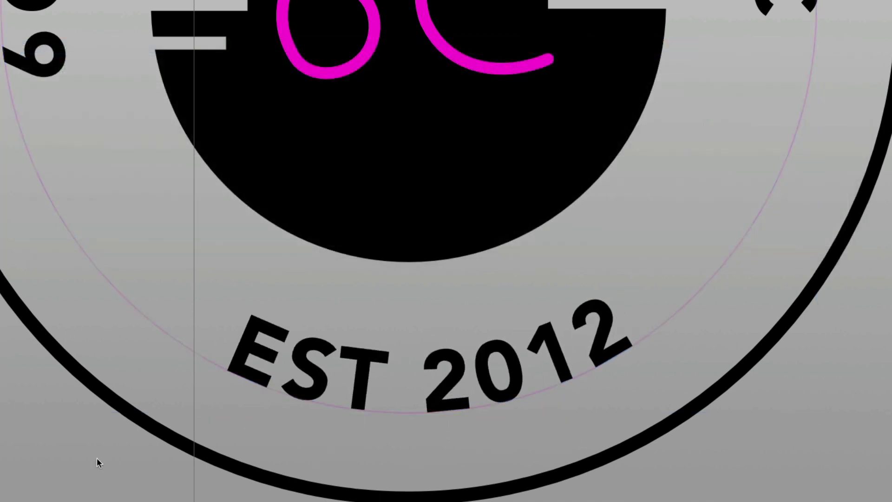
left_click(96, 458)
- Add small black dots at both ends of EST 2012 and rotate the pair to follow the text's arc
left_click_drag(640, 300, 649, 310)
left_click_drag(644, 304, 199, 332)
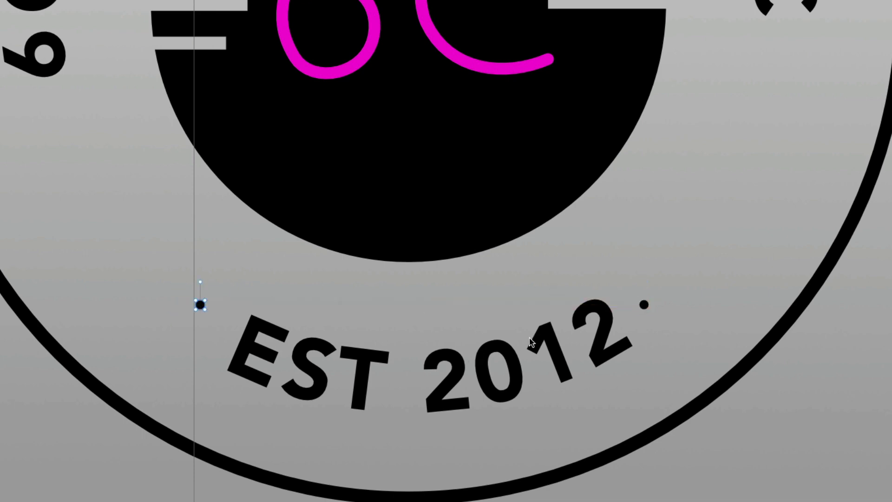
left_click(645, 305, "shift")
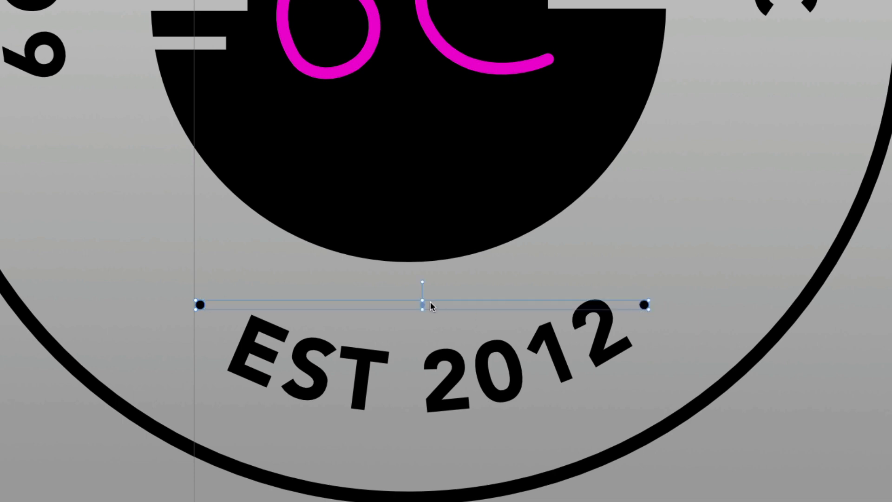
left_click_drag(424, 305, 416, 19)
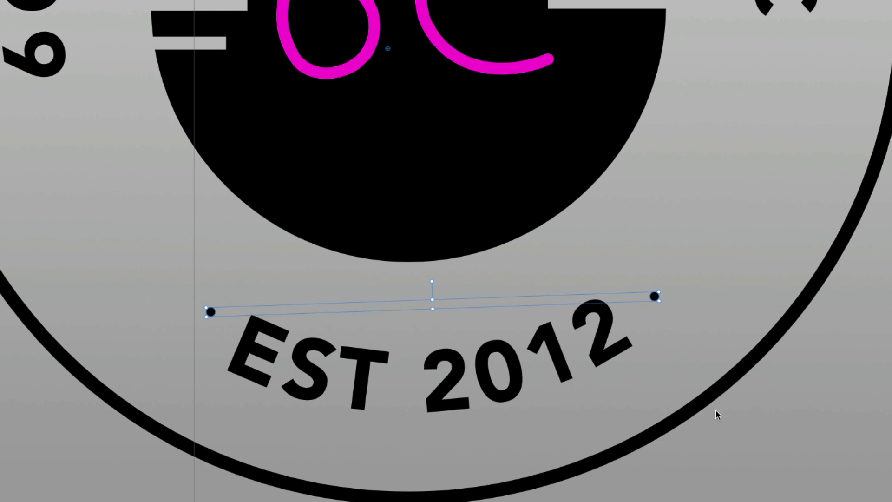
left_click(779, 463)
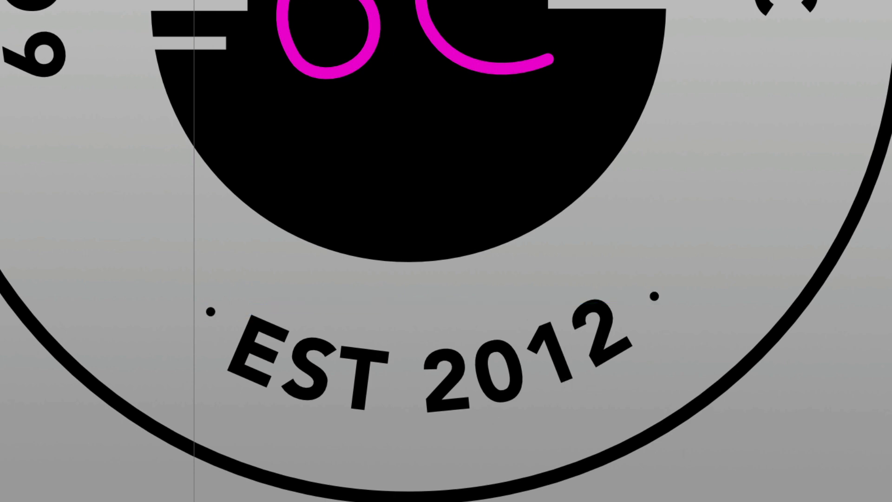
- Select the logo's outer ring and expand its stroke into a filled shape
left_click(445, 379)
left_click(409, 497)
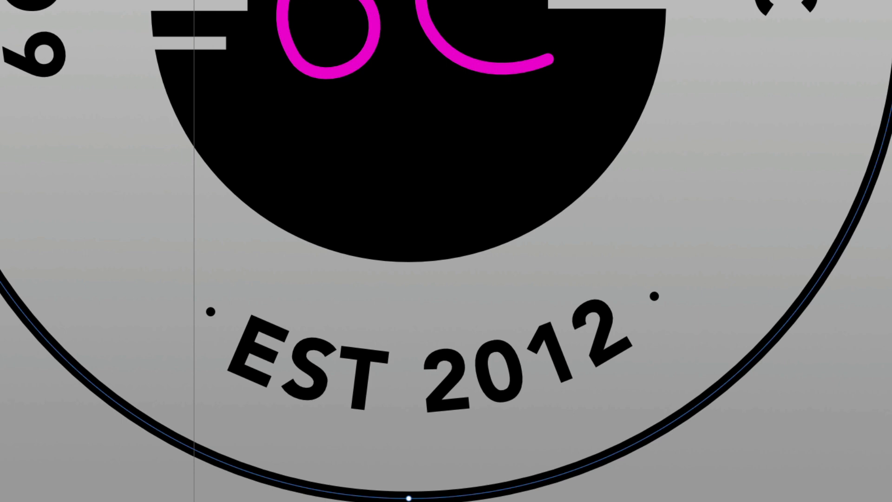
key("ctrl+alt+Return")
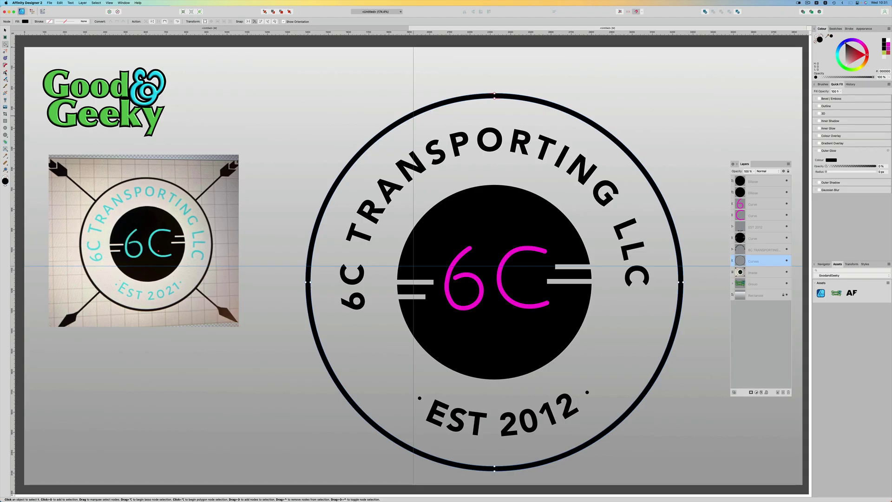
- Draw a straight 45° line from the circle's center past the ring's upper right, and give it a thick black stroke
left_click(5, 72)
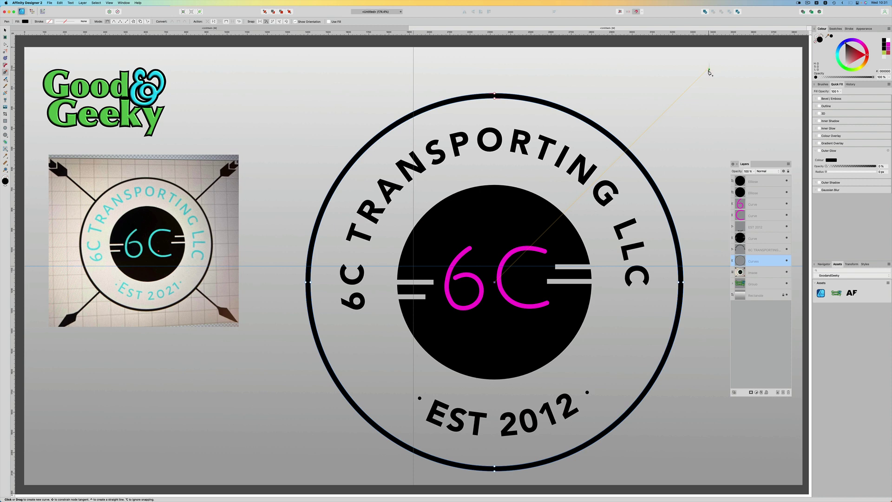
left_click(709, 70)
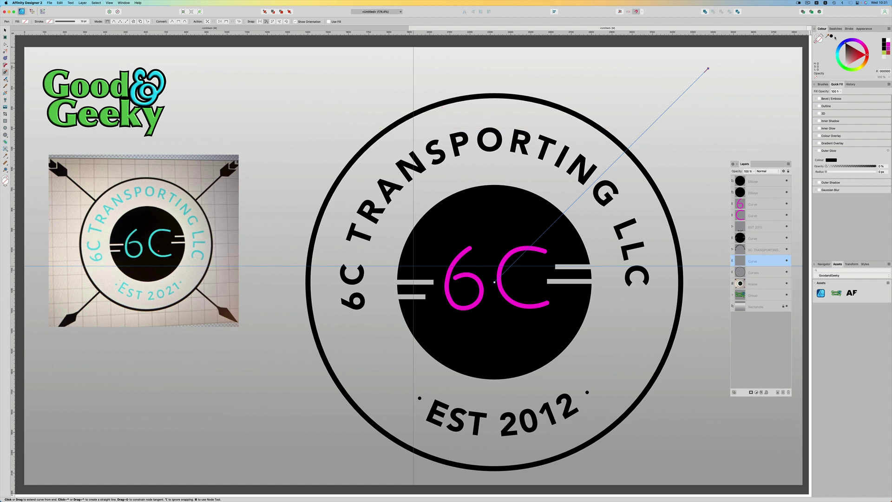
left_click(850, 28)
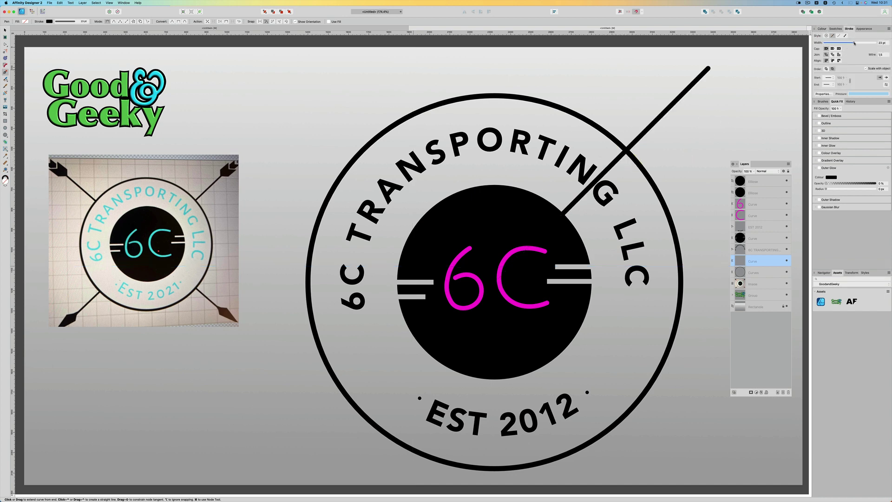
left_click_drag(854, 43, 856, 43)
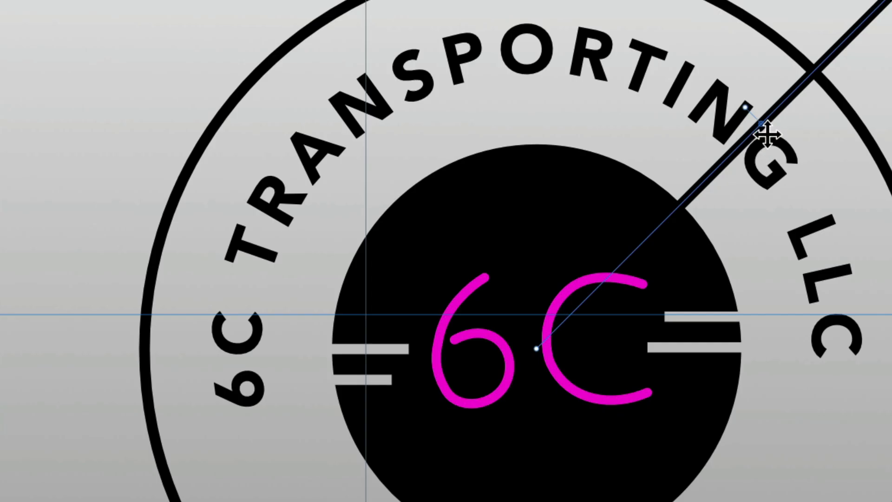
- Rotate copies of the diagonal line around the circle's center to make four arms, and expand their strokes into shapes
left_click_drag(769, 134, 546, 359)
left_click_drag(743, 109, 266, 141)
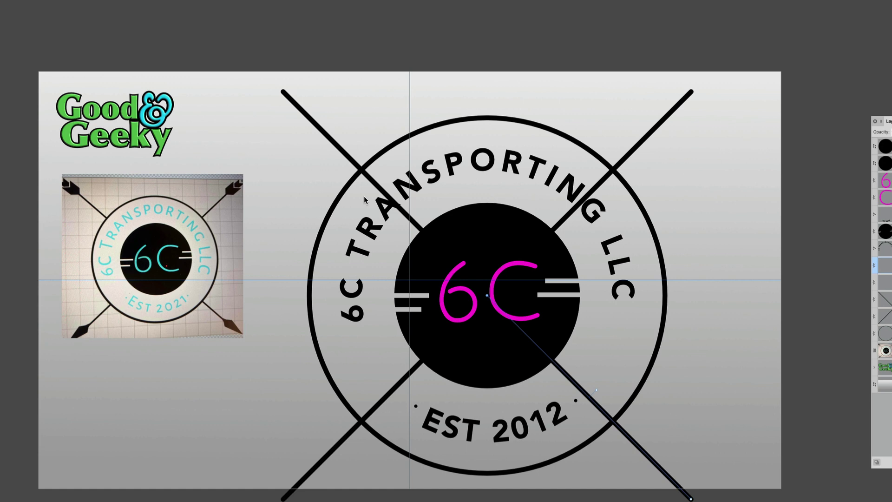
left_click(887, 334, "shift")
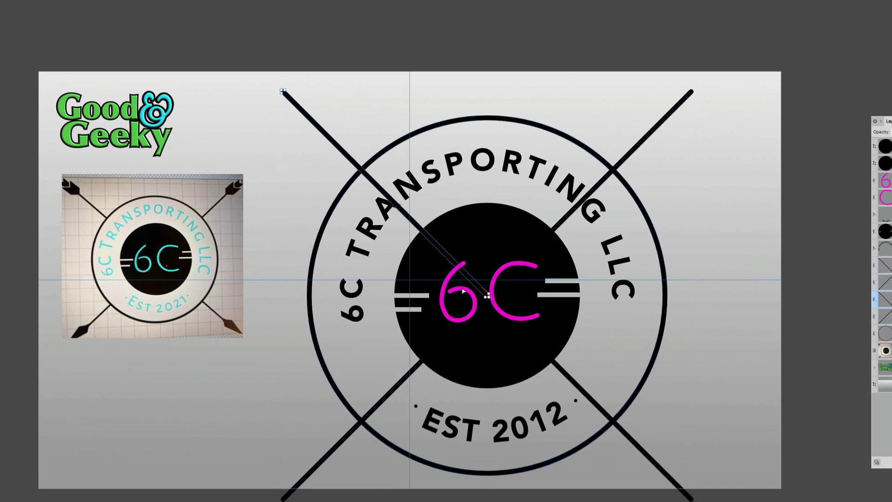
- Cut away the inner parts of the two upper arms so they end at the outer ring
left_click_drag(510, 288, 366, 168)
left_click(613, 172)
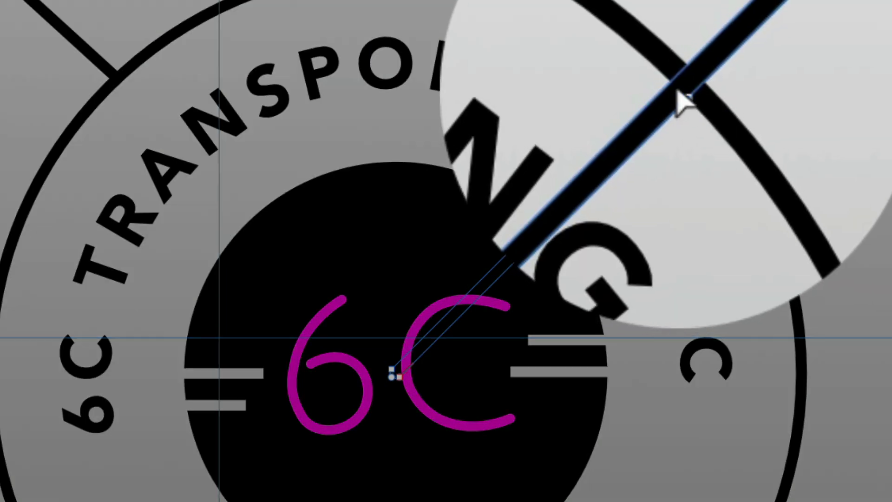
left_click(675, 87)
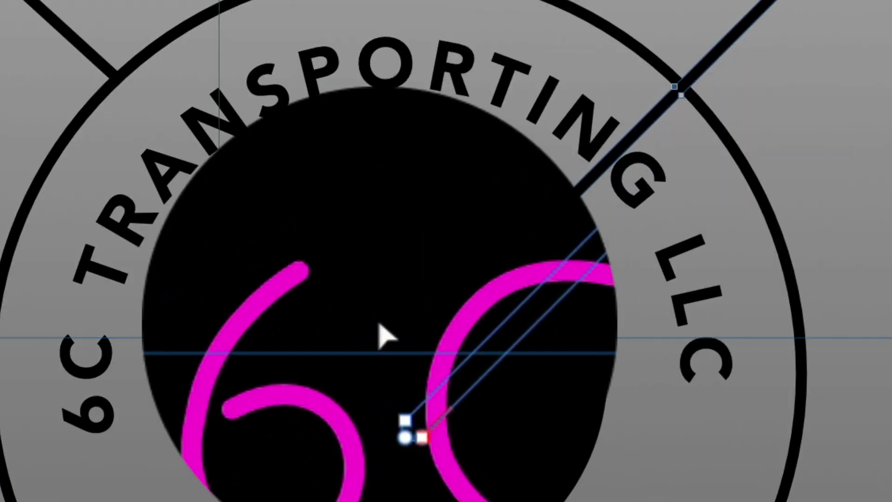
left_click_drag(380, 323, 410, 391)
key("Delete")
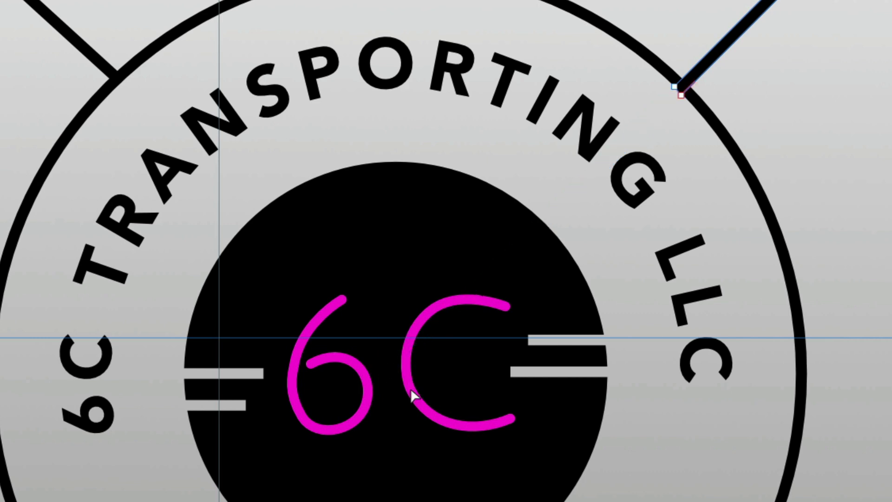
- Add nodes where the two lower arms cross the outer ring and delete the arms' inner ends
scroll(718, 467, "down", 8)
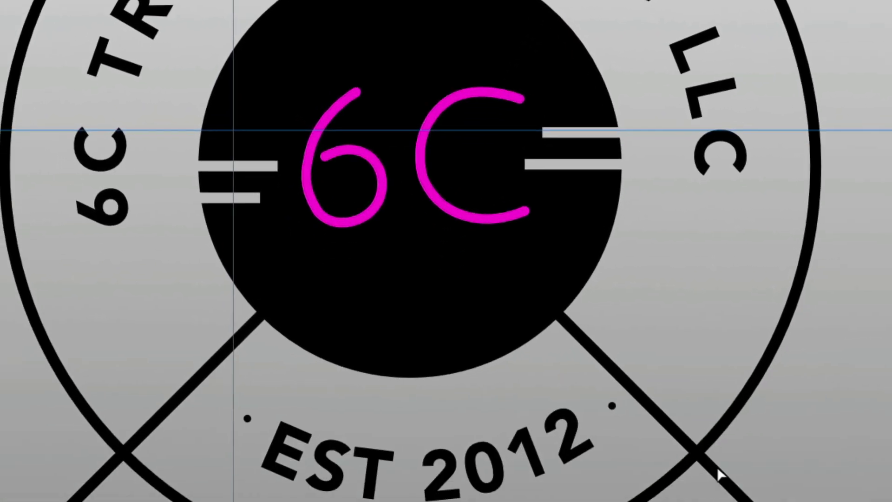
left_click(725, 460)
left_click(797, 390)
left_click(705, 303)
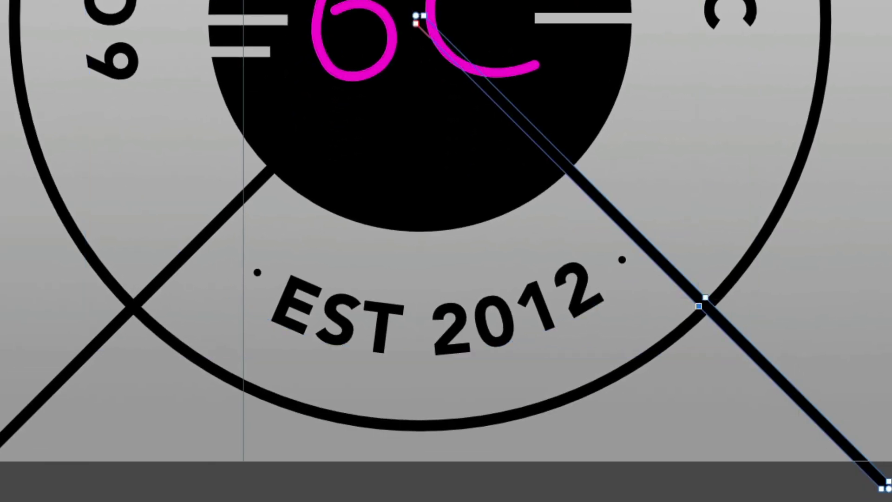
left_click(417, 19)
key("Delete")
left_click(86, 352)
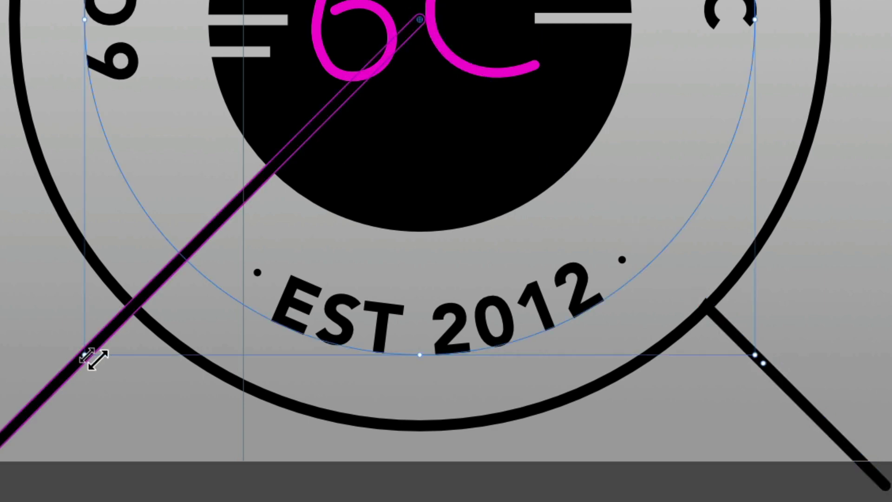
left_click(135, 297)
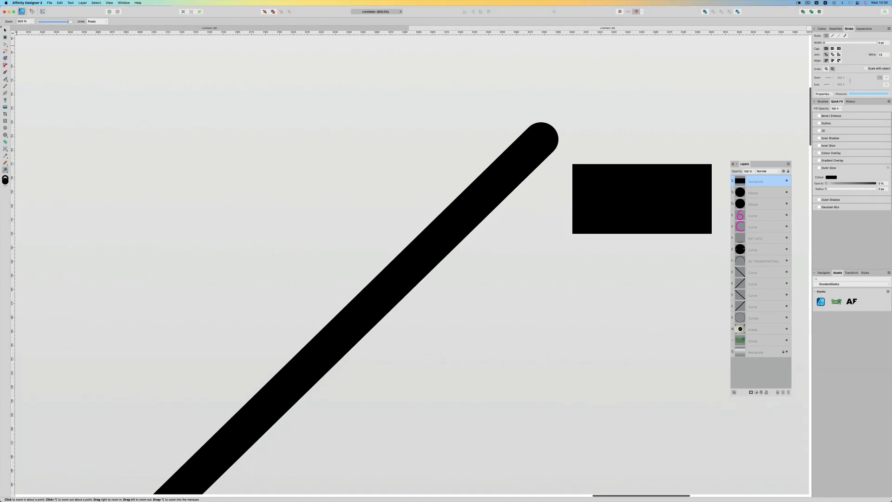
- Rotate the black rectangle to the upper-right arm's angle and move it onto the arm's tip
key("v")
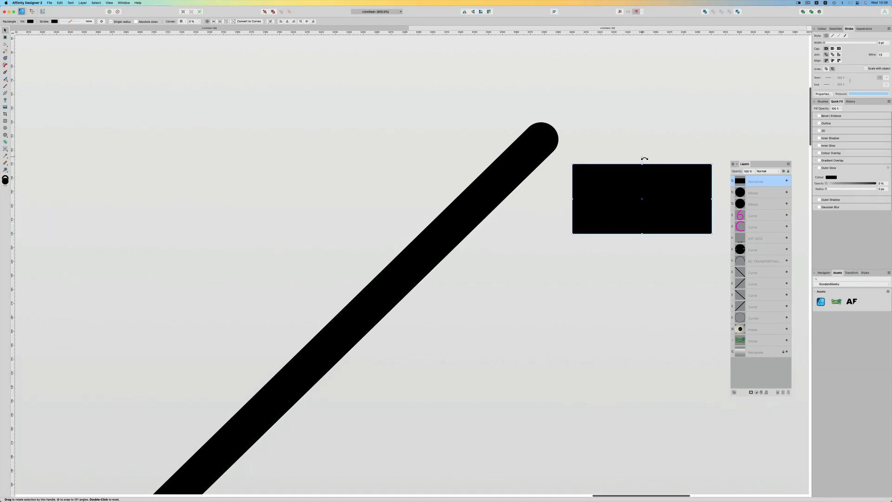
left_click_drag(644, 158, 606, 159)
mouse_move(628, 219)
left_mouse_down()
mouse_move(587, 136)
mouse_move(593, 141)
left_mouse_up()
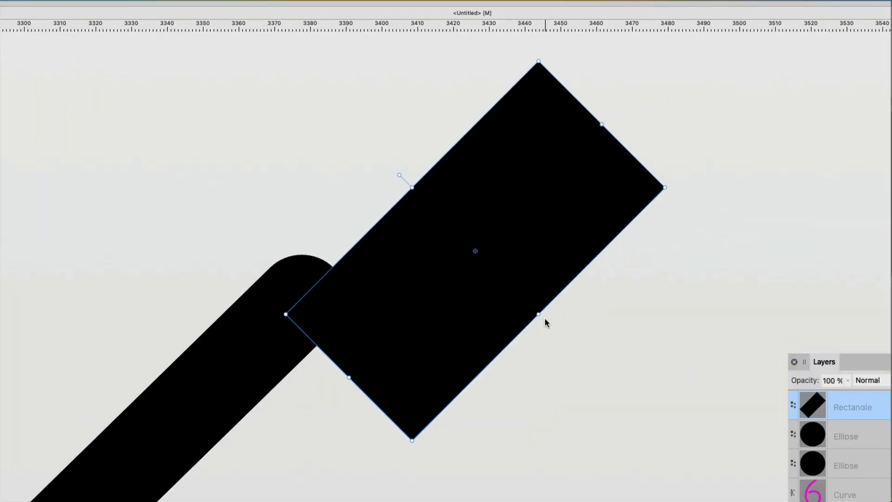
- Shear the rectangle into a slanted fletching and set a mirrored copy against its upper-left edge
left_click_drag(549, 325, 619, 231)
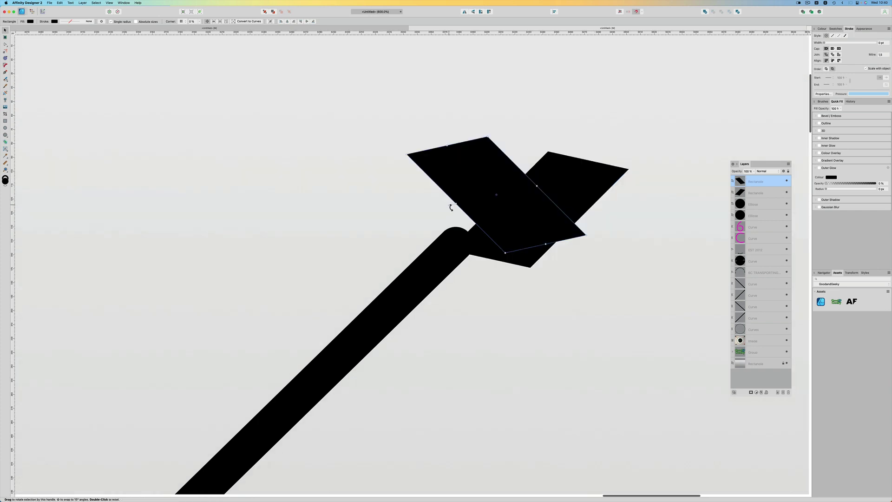
left_click_drag(451, 207, 491, 165)
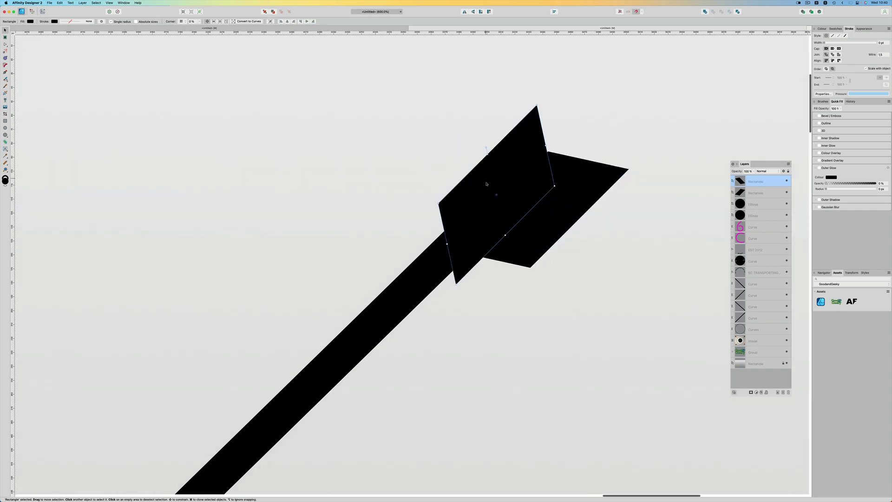
left_click_drag(492, 197, 486, 164)
- Duplicate the pair of fletchings outward along the arm and scale the copy down
scroll(495, 268, "down", 5)
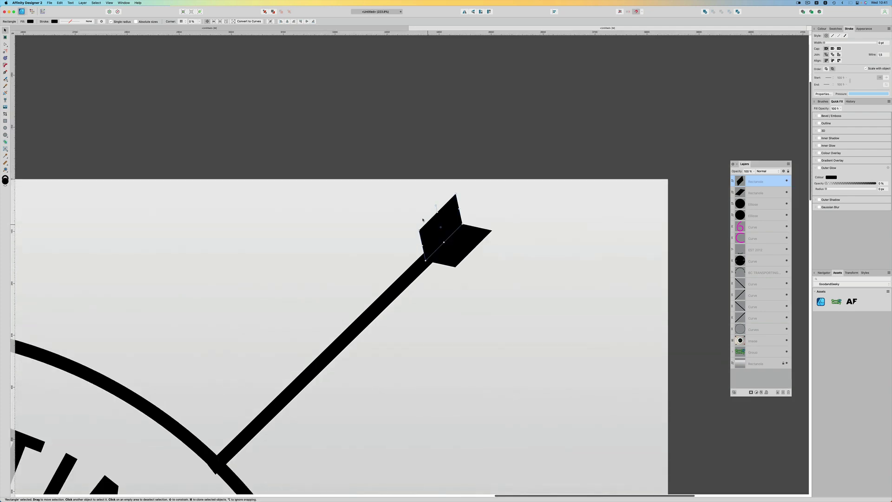
left_click(454, 251, "shift")
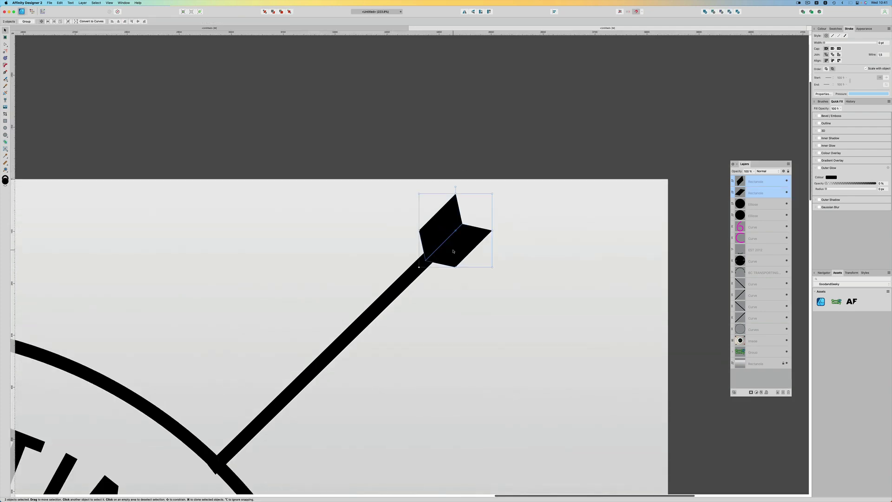
left_click_drag(455, 250, 495, 210)
left_click_drag(533, 153, 504, 184)
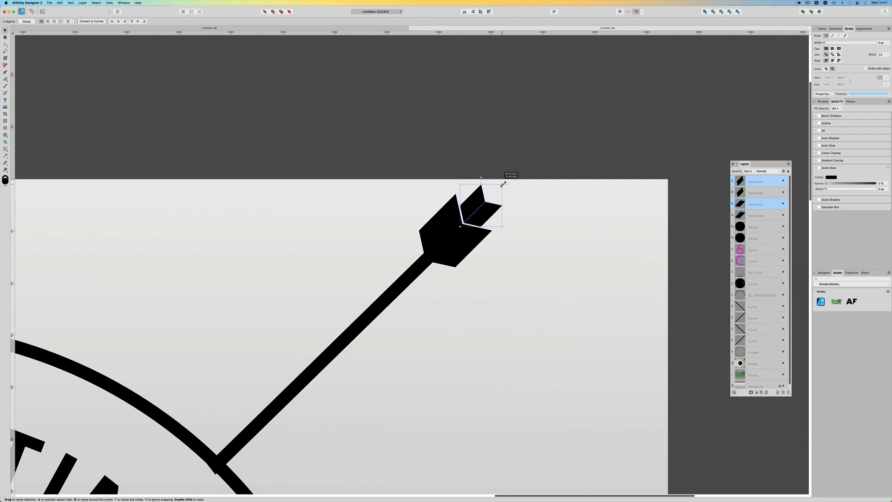
left_click(524, 194)
key("super+0")
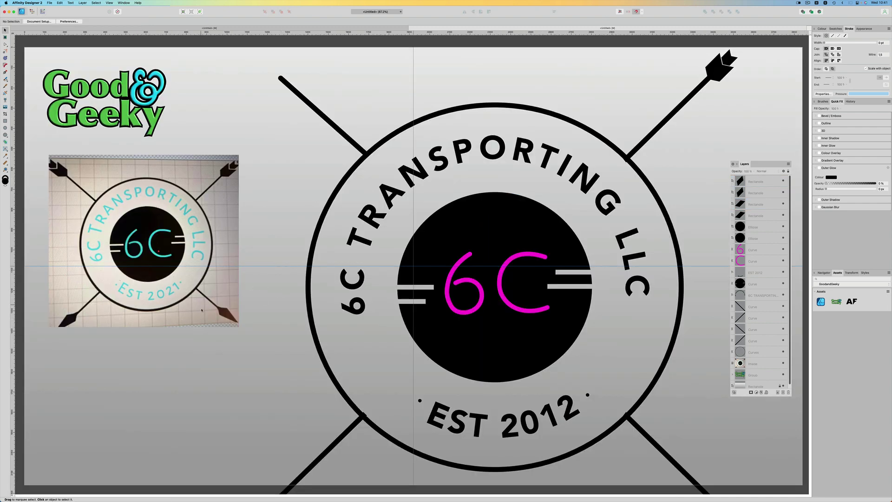
- Draw a closed six-point arrowhead at the end of the lower-right arm, with a black fill and no stroke
scroll(425, 358, "right", 3)
scroll(418, 354, "down", 5)
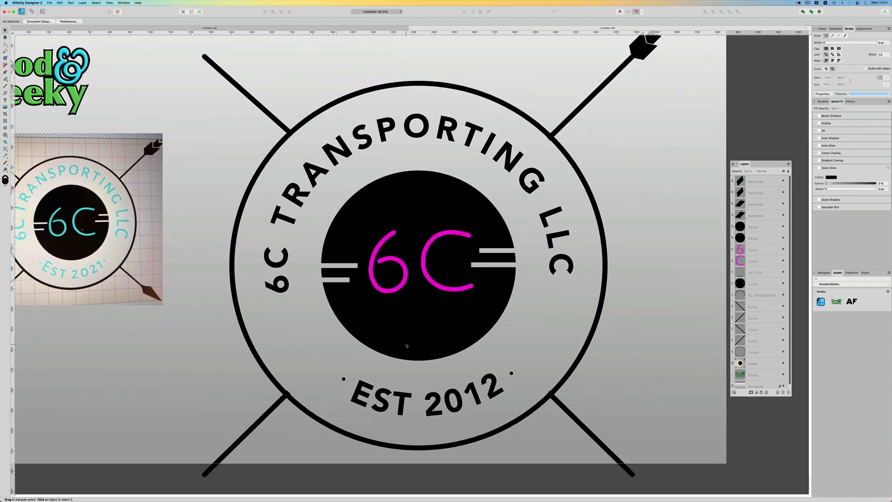
scroll(407, 345, "down", 4)
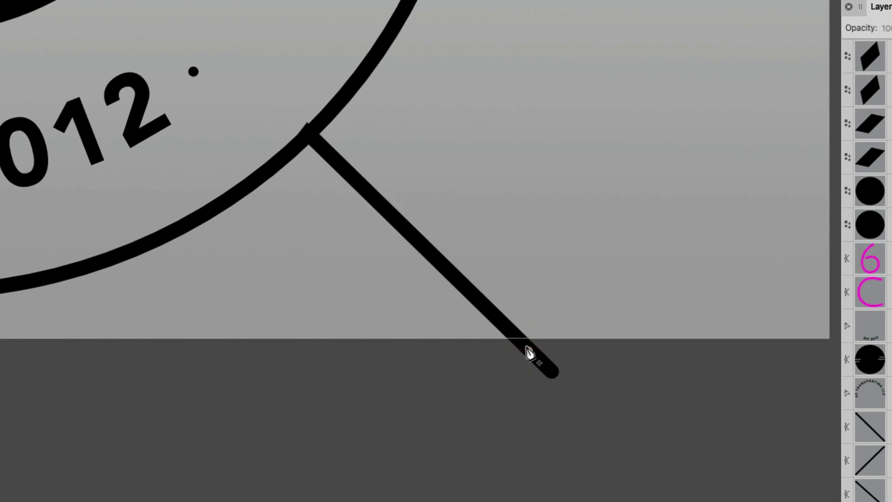
left_click(529, 349)
left_click(541, 391)
left_click(541, 433)
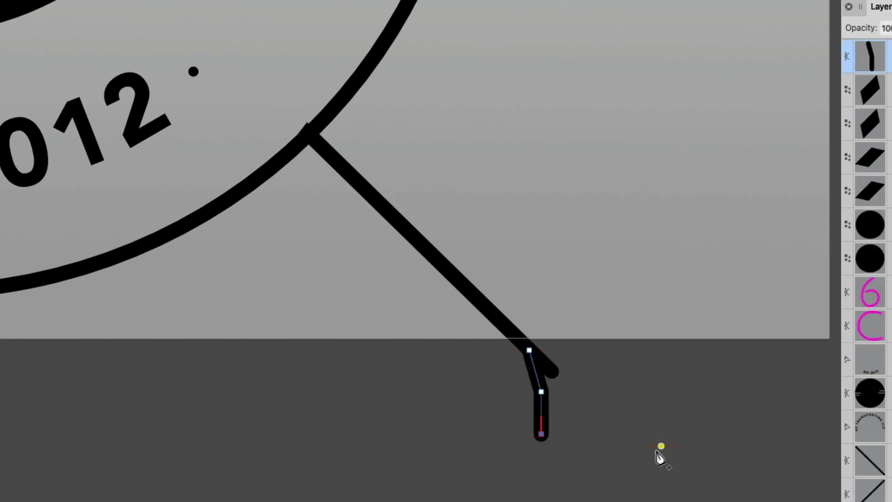
left_click(656, 458)
left_click(614, 362)
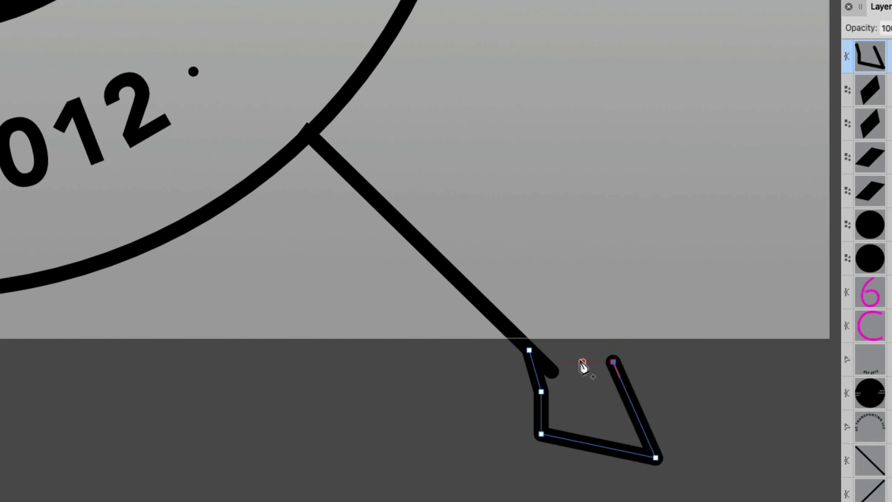
left_click(579, 362)
left_click(530, 350)
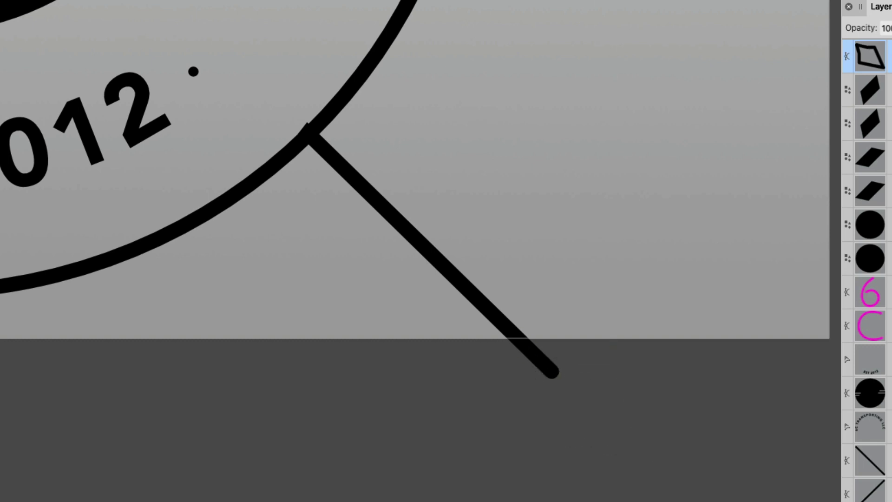
key("ctrl+z")
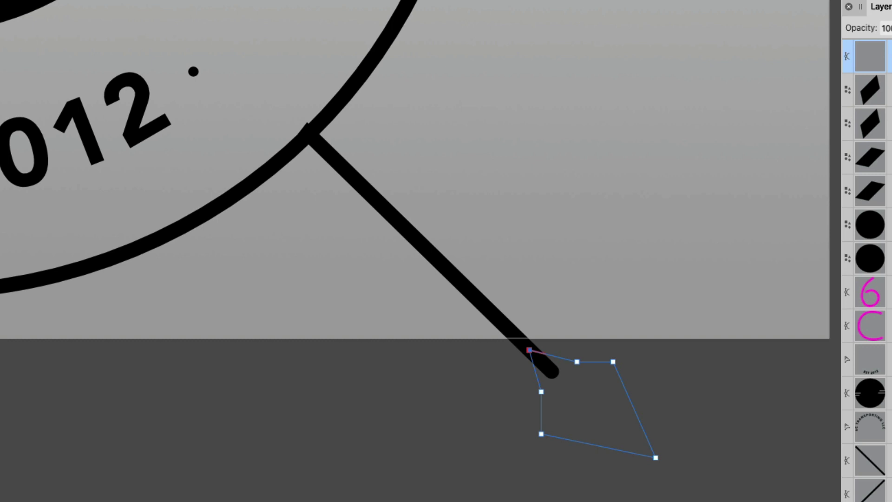
key("shift+x")
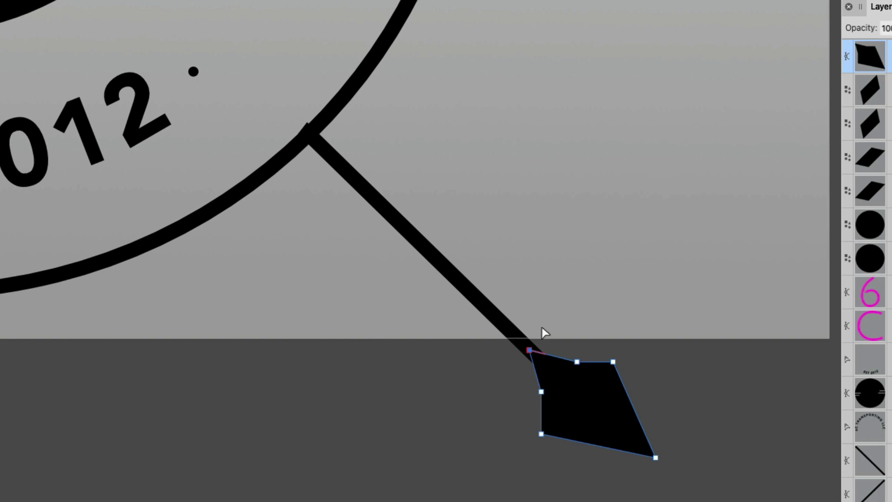
- Convert the arrowhead's two inner side nodes to smooth and extend its tip outward along the arm's direction
left_click(577, 362)
right_click(577, 362)
left_click(584, 389)
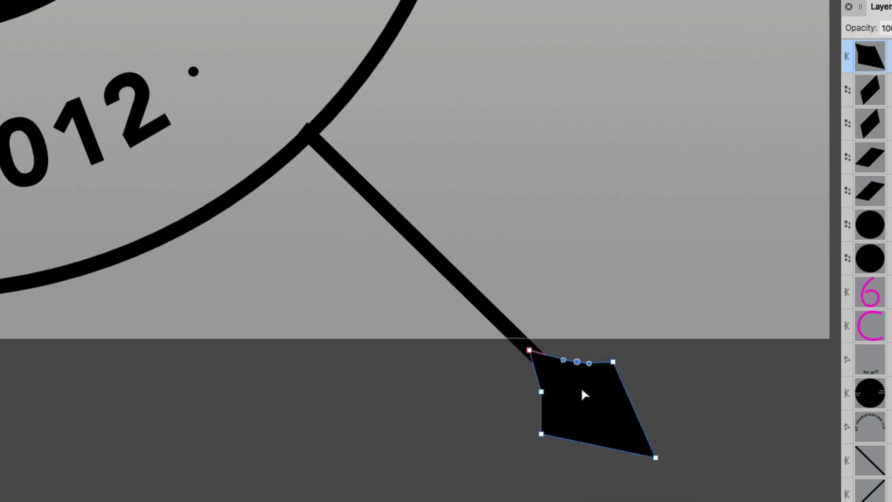
right_click(542, 391)
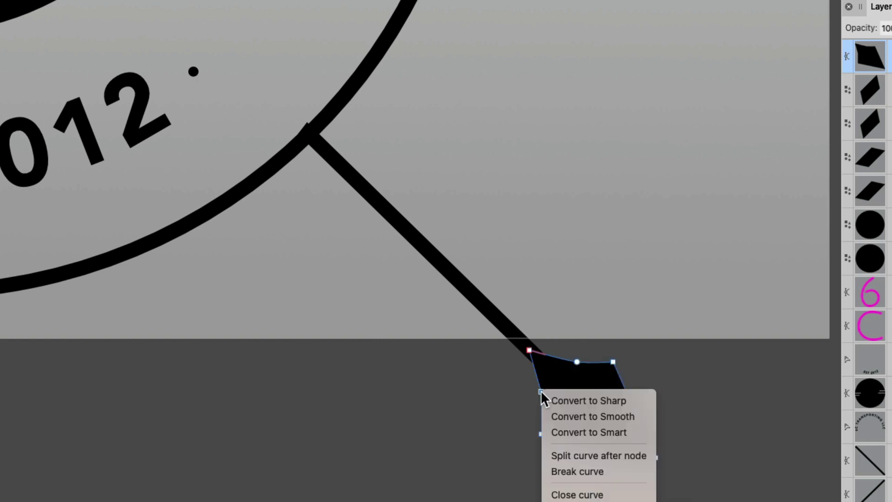
left_click(569, 415)
left_click_drag(657, 458, 701, 501)
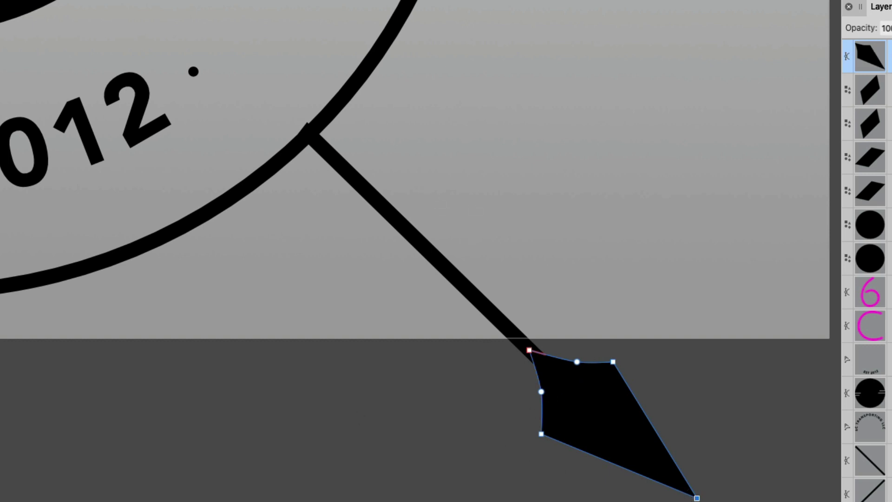
- Place a copy of the arrowhead on the end of the lower-left arm, rotated a quarter turn to match
key("v")
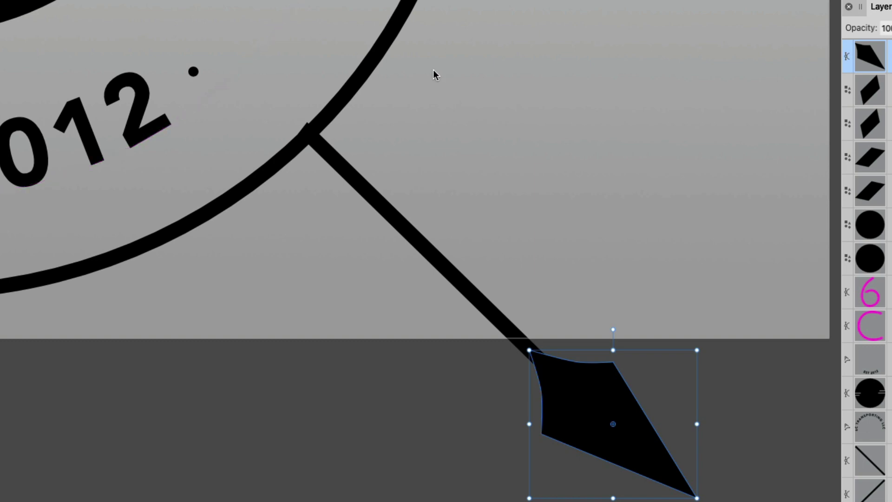
left_click_drag(604, 402, 486, 386)
left_click_drag(311, 378, 191, 373)
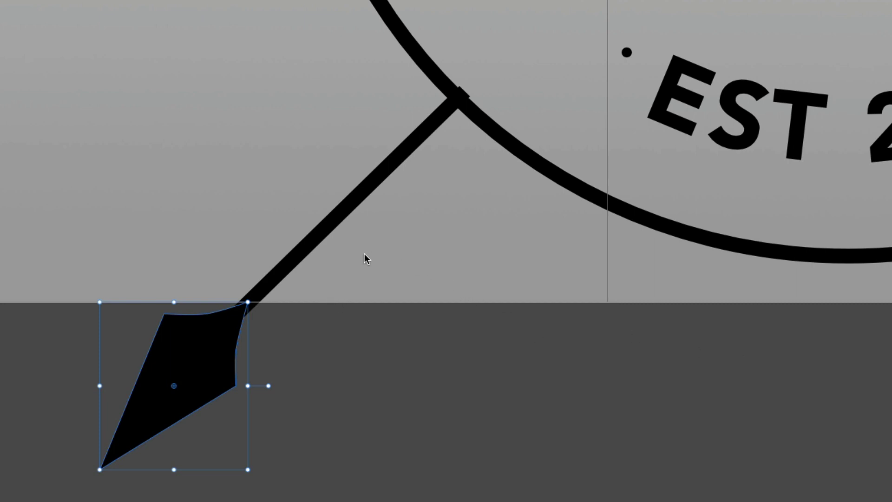
- Merge the lower-left arm and its arrowhead into a single shape
left_click(278, 280)
left_click(177, 363, "shift")
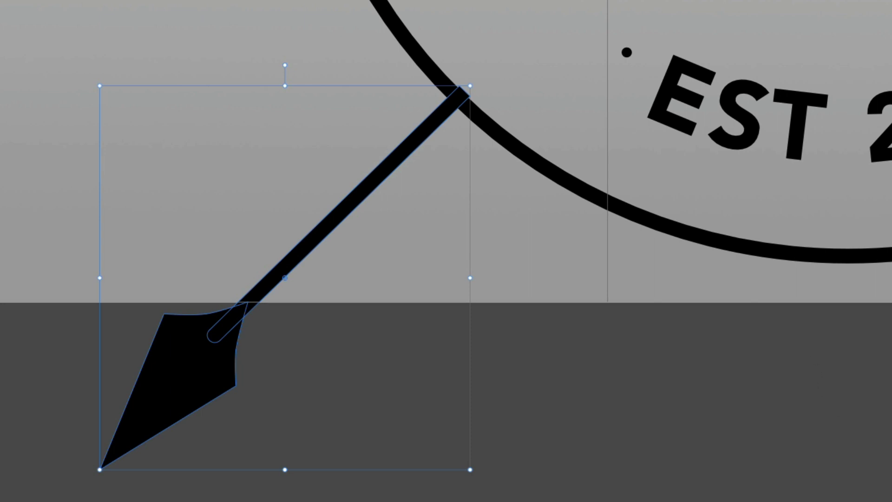
left_click(757, 149)
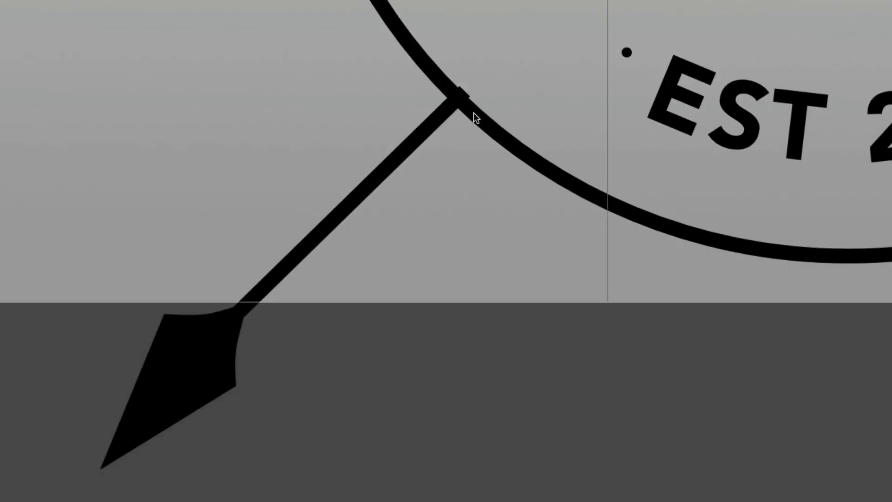
- Pull the two inner end nodes of the lower-left arrow back within the outer ring's thickness
left_click(449, 109)
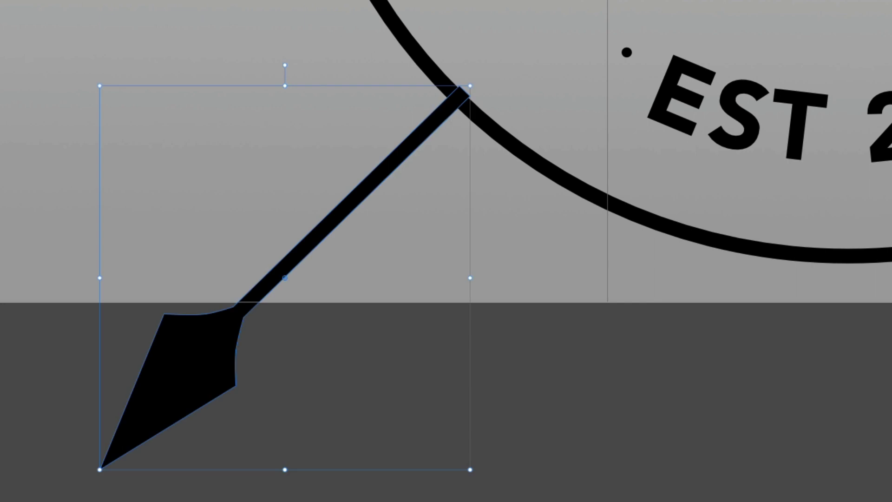
key("a")
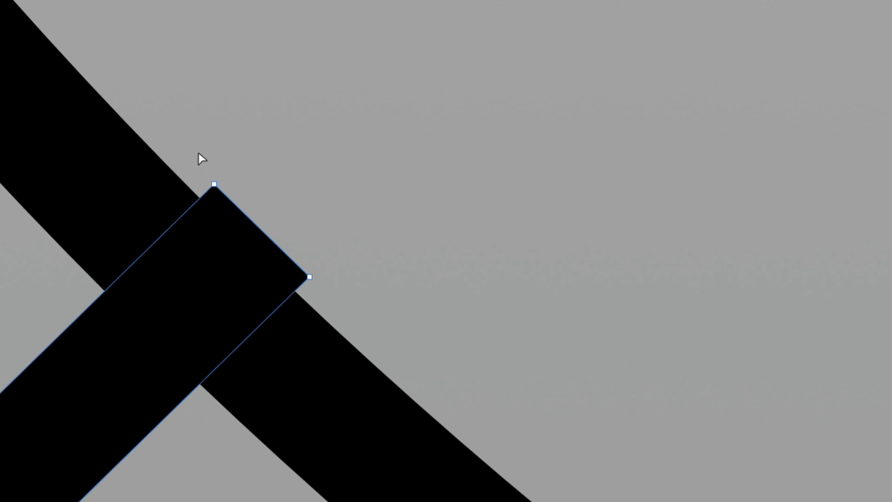
left_click_drag(199, 153, 338, 319)
left_click_drag(310, 278, 288, 301)
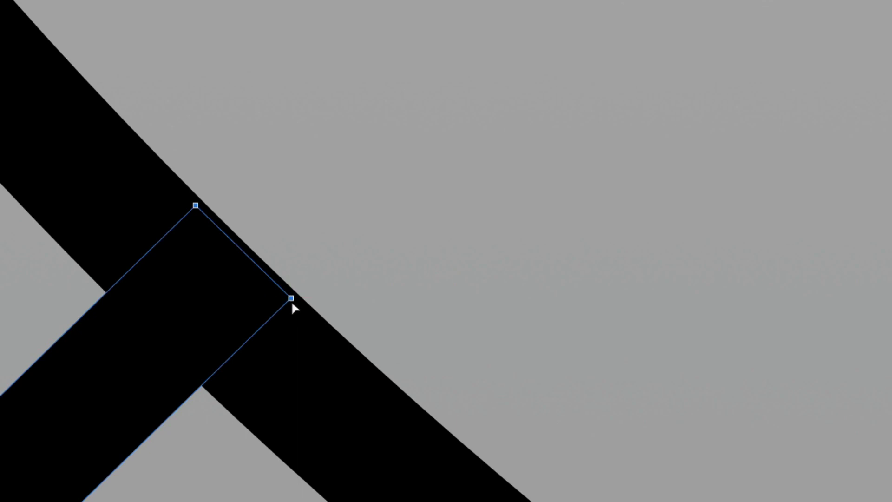